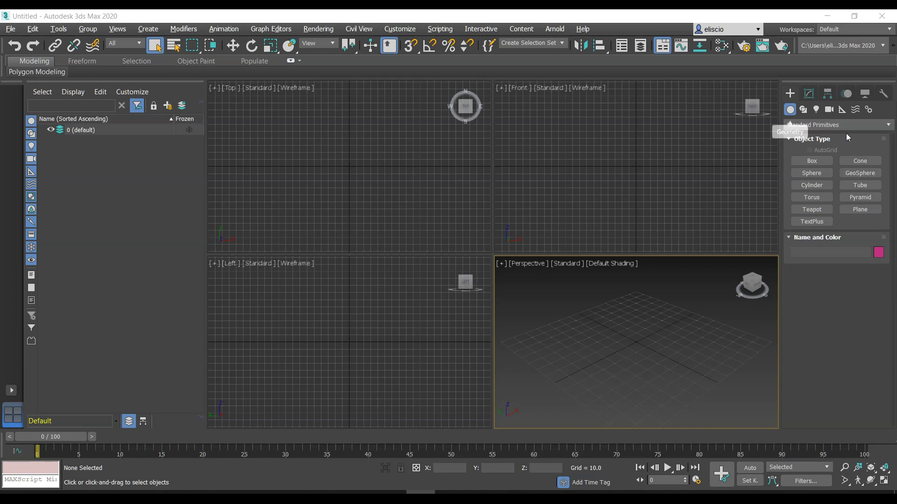
Step: Create a Clouds2Max point cloud object near the centre of the perspective view's grid
{"action": "left_click", "coordinate": [835, 125]}
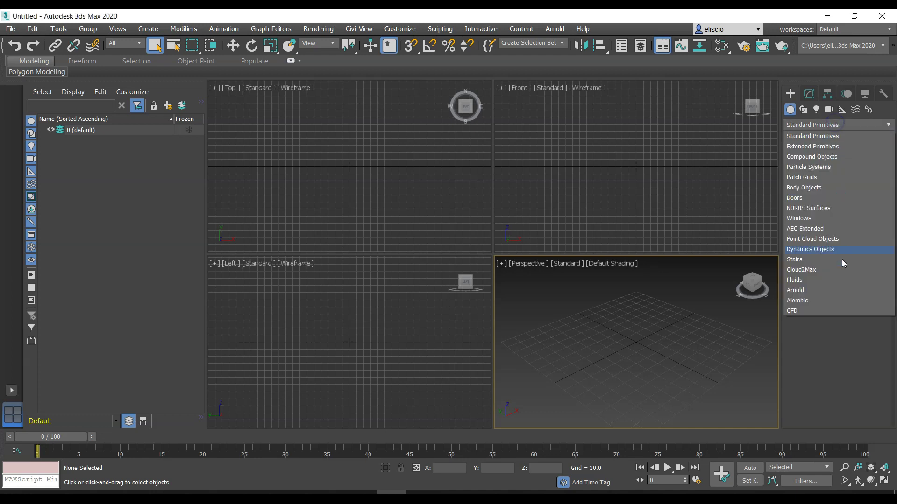
{"action": "left_click", "coordinate": [816, 271]}
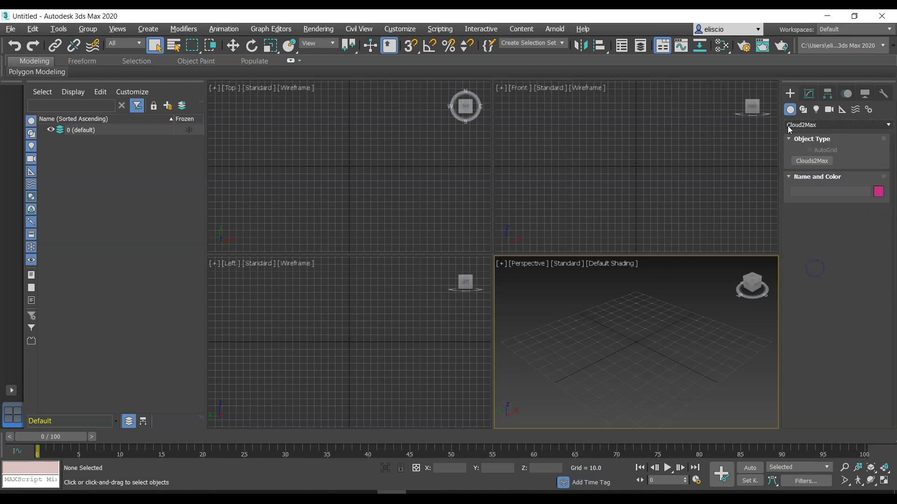
{"action": "left_click", "coordinate": [822, 163]}
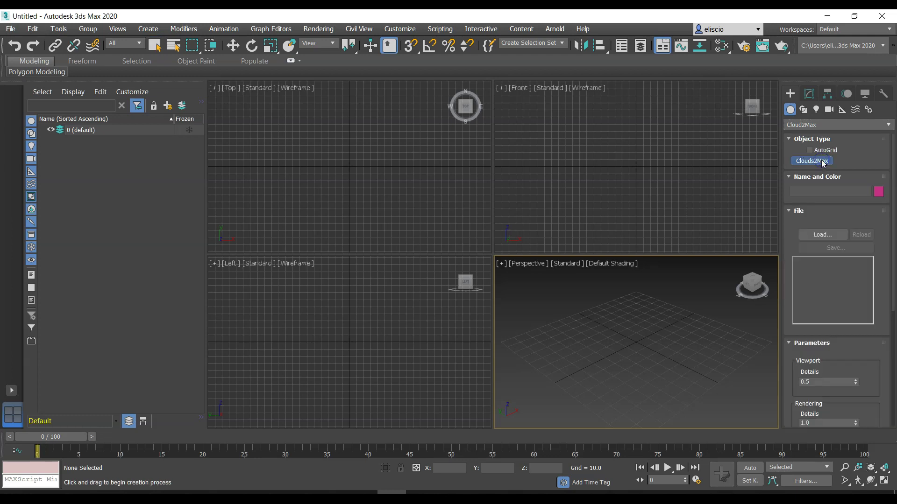
{"action": "left_click", "coordinate": [628, 349]}
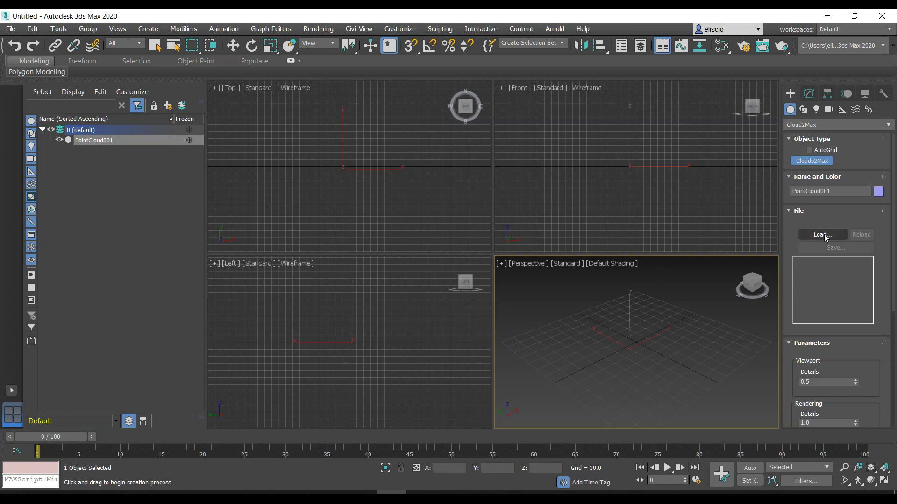
Step: Load UTMCrimeHouse.tera into the new point cloud object, finish the creation command and deselect the object
{"action": "left_click", "coordinate": [822, 236]}
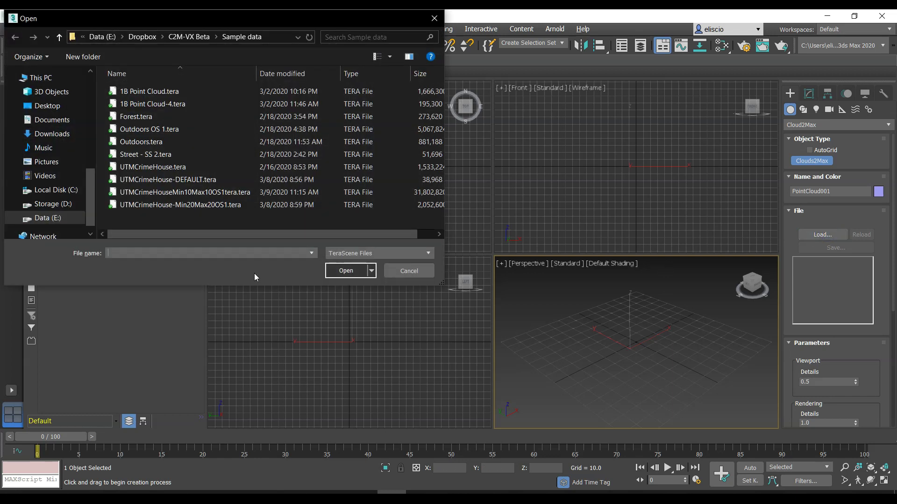
{"action": "double_click", "coordinate": [138, 167]}
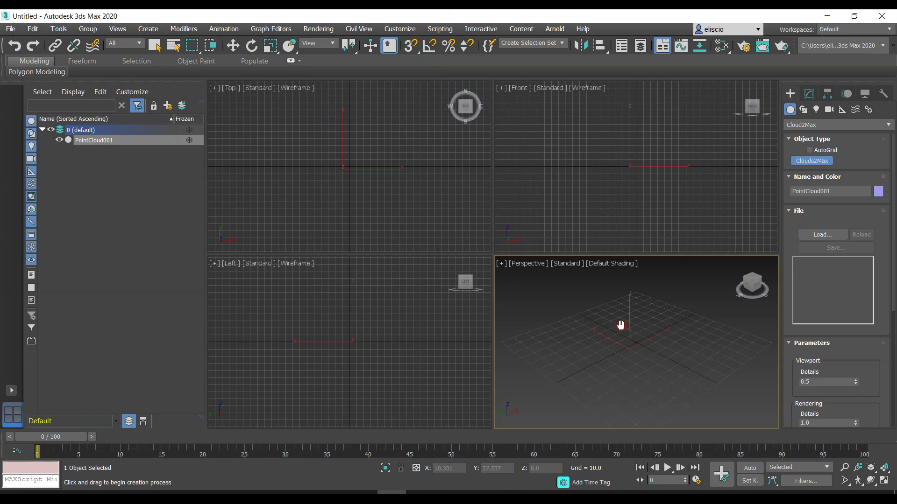
{"action": "right_click", "coordinate": [674, 336]}
{"action": "left_click", "coordinate": [647, 333]}
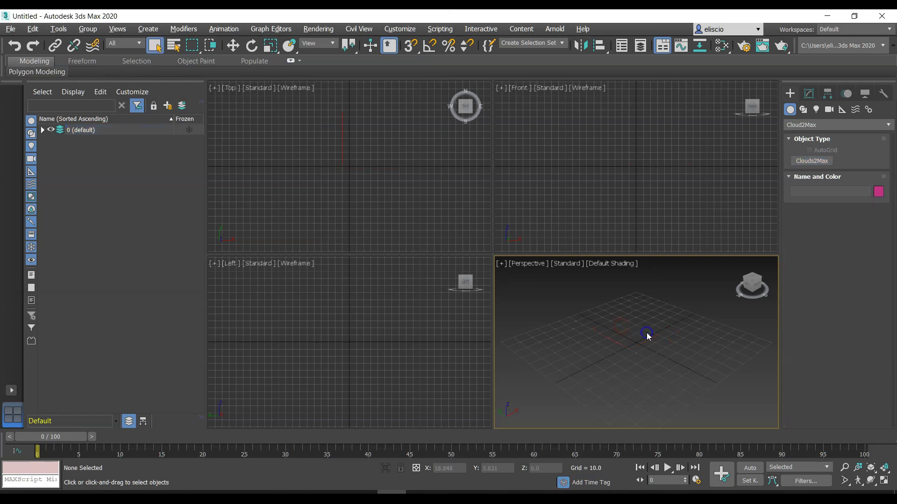
Step: Select PointCloud001, show its modifier parameters and maximize the perspective viewport
{"action": "scroll", "coordinate": [604, 326], "scroll_direction": "down", "scroll_amount": 7}
{"action": "middle_click_drag", "start_coordinate": [617, 318], "coordinate": [617, 332]}
{"action": "scroll", "coordinate": [617, 315], "scroll_direction": "up", "scroll_amount": 4}
{"action": "scroll", "coordinate": [595, 317], "scroll_direction": "up", "scroll_amount": 2}
{"action": "left_click", "coordinate": [42, 130]}
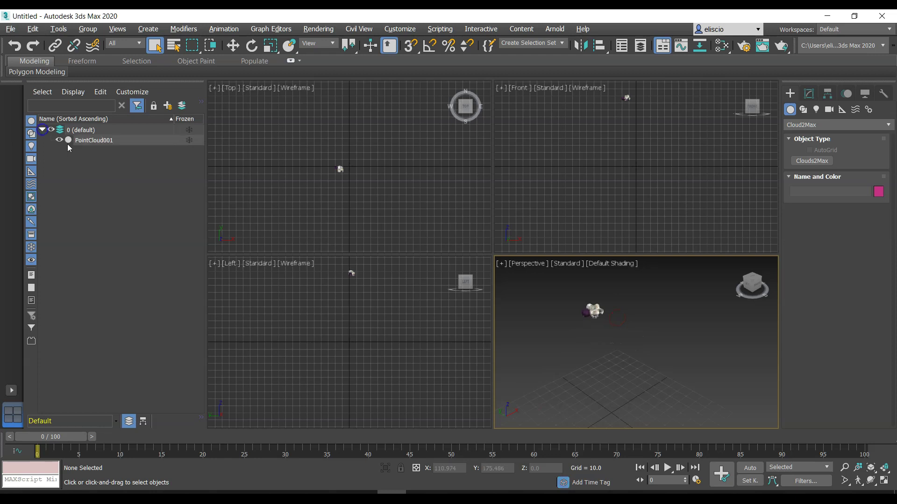
{"action": "left_click", "coordinate": [80, 141]}
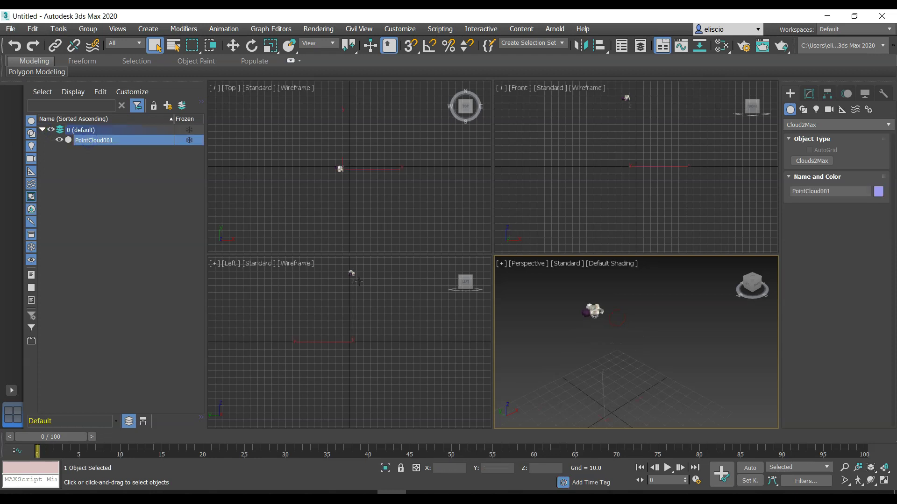
{"action": "left_click", "coordinate": [583, 312]}
{"action": "middle_click_drag", "start_coordinate": [648, 341], "coordinate": [672, 308]}
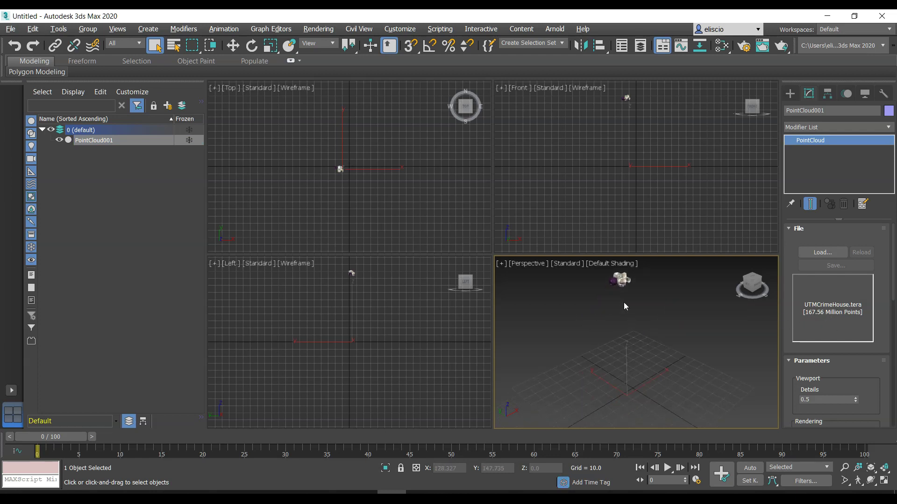
{"action": "scroll", "coordinate": [620, 275], "scroll_direction": "up", "scroll_amount": 5}
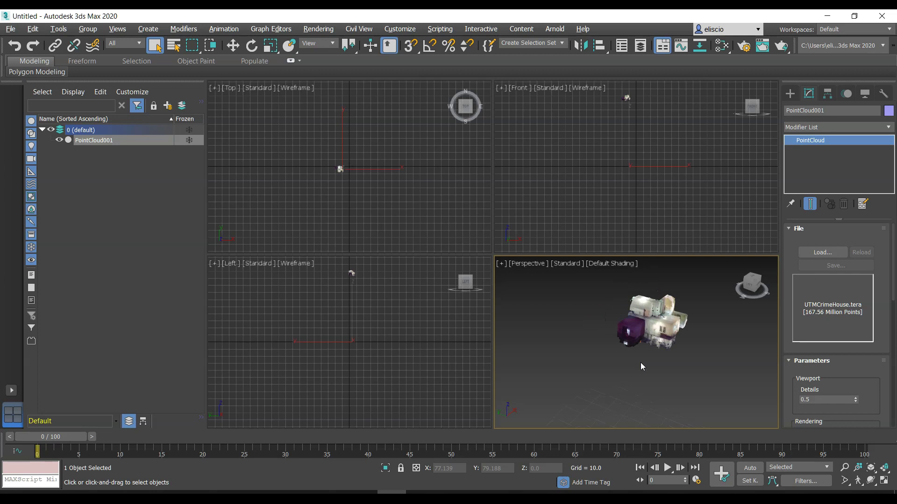
{"action": "key", "text": "alt+w"}
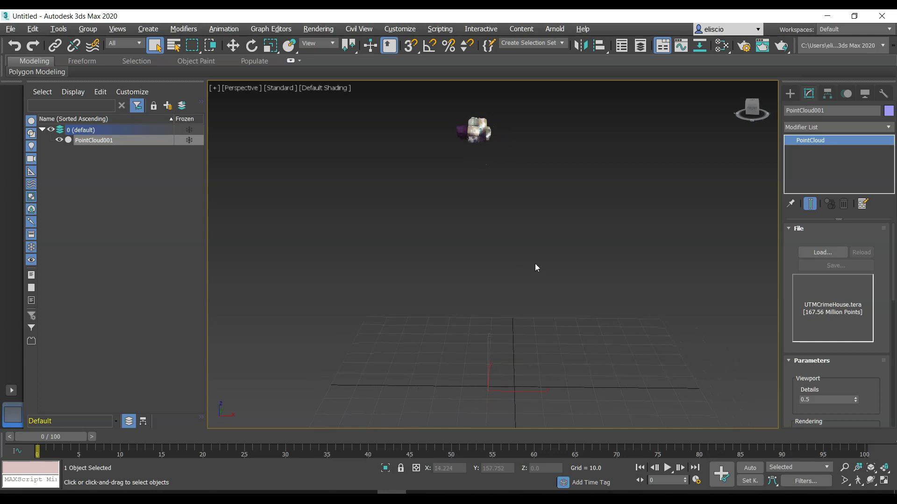
Step: Move the point cloud to the world origin by setting its X and Y positions to 0
{"action": "key", "text": "w"}
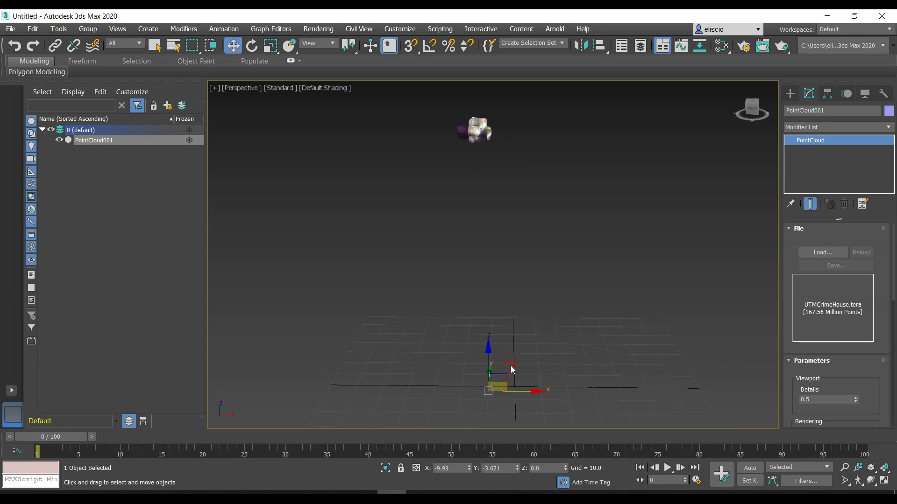
{"action": "middle_click_drag", "start_coordinate": [511, 364], "coordinate": [514, 351]}
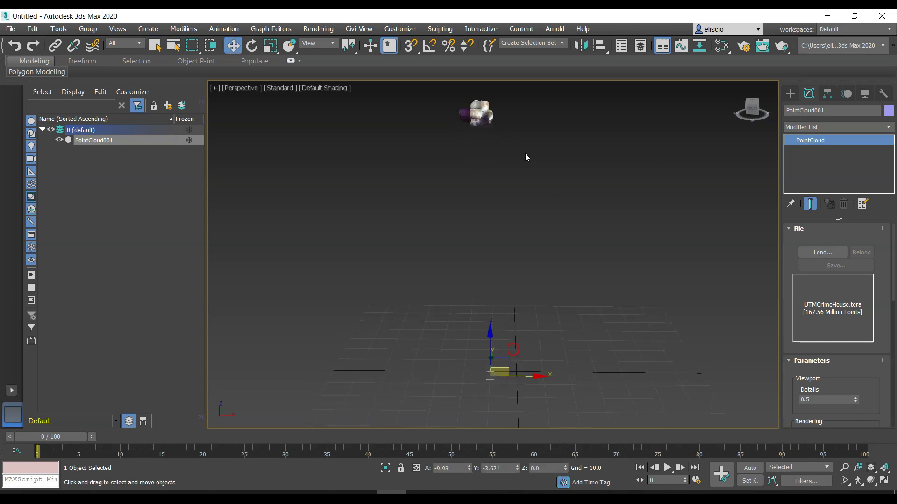
{"action": "left_click", "coordinate": [458, 469]}
{"action": "type", "text": "0"}
{"action": "key", "text": "Tab"}
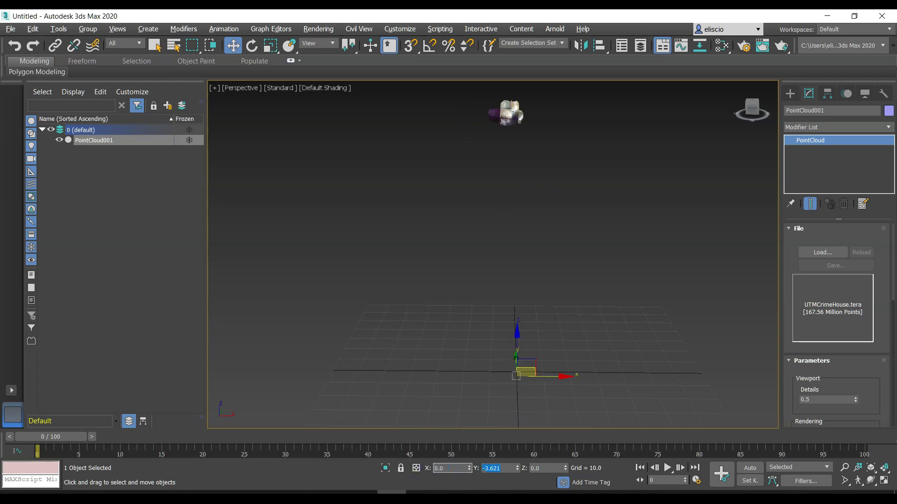
{"action": "type", "text": "0"}
{"action": "key", "text": "Tab"}
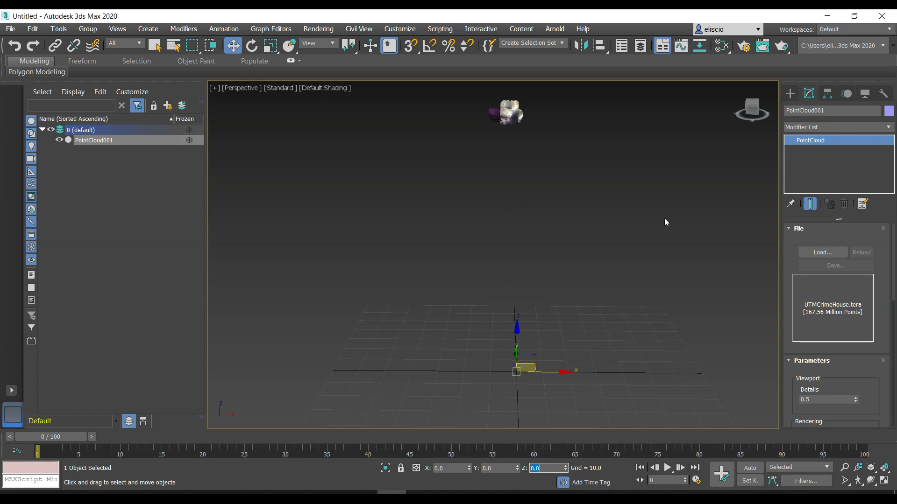
Step: Center the point cloud's pivot to the object, affecting the pivot only
{"action": "left_click", "coordinate": [827, 94]}
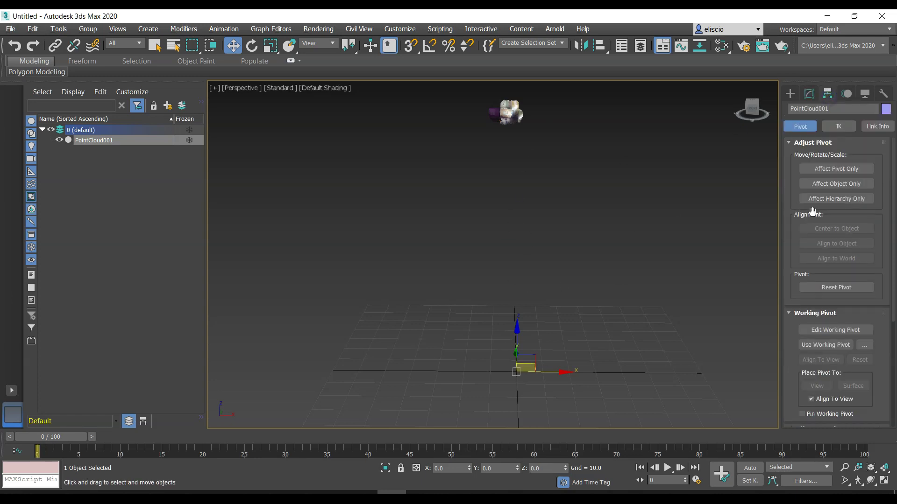
{"action": "left_click", "coordinate": [848, 169]}
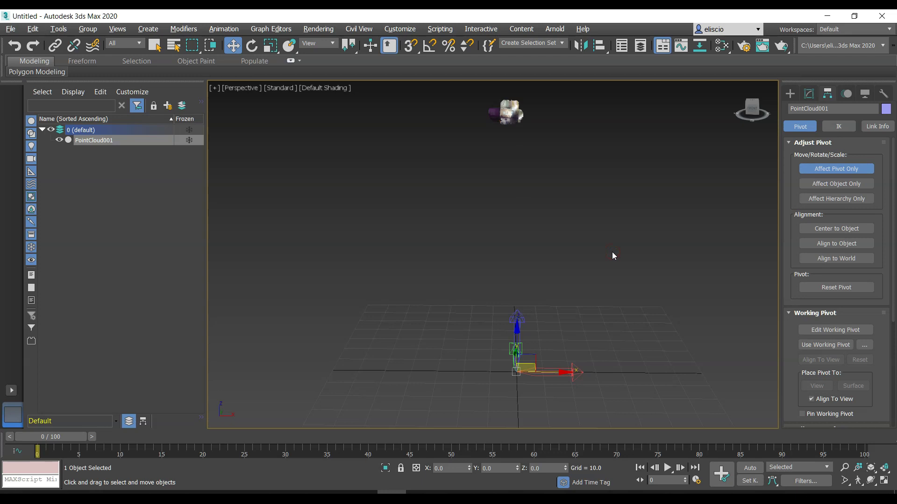
{"action": "left_click", "coordinate": [854, 229]}
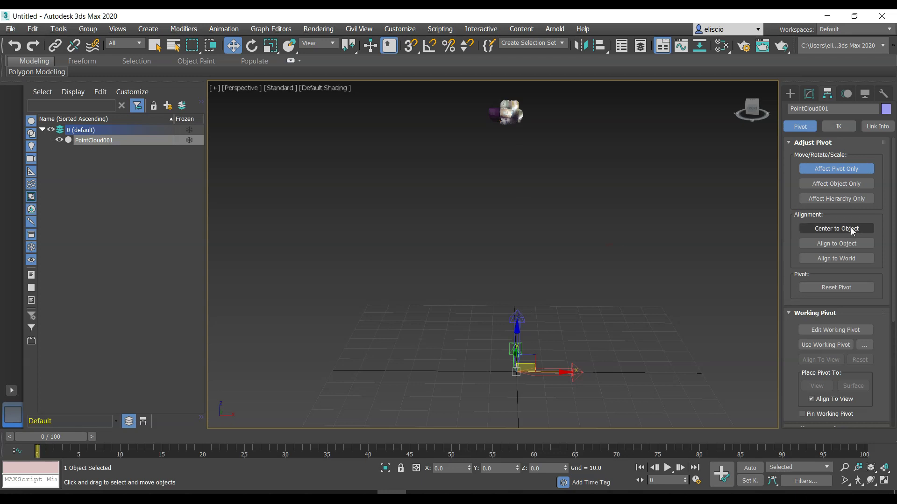
Step: In the front view, lower the pivot to the base of the house, at Z about 93.2, and end pivot editing
{"action": "middle_click_drag", "start_coordinate": [503, 126], "coordinate": [553, 298]}
{"action": "scroll", "coordinate": [517, 219], "scroll_direction": "up", "scroll_amount": 5}
{"action": "key", "text": "f"}
{"action": "key", "text": "z"}
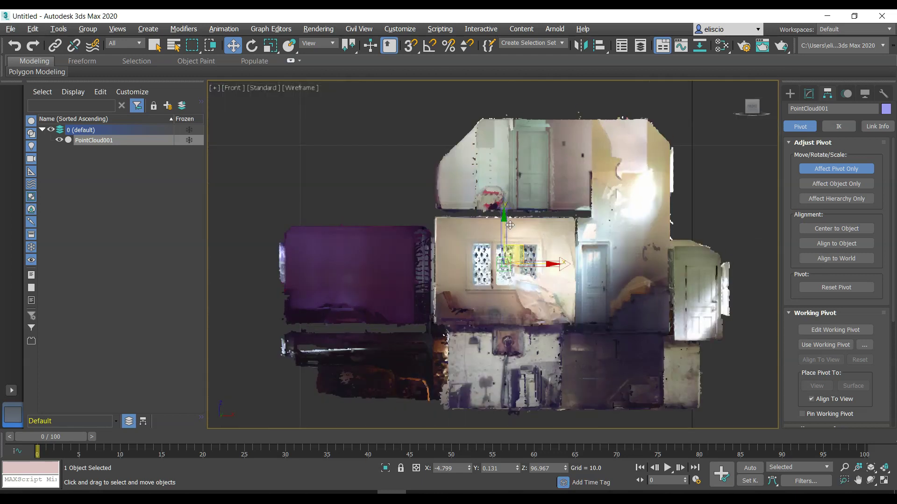
{"action": "left_click_drag", "start_coordinate": [503, 232], "coordinate": [513, 378]}
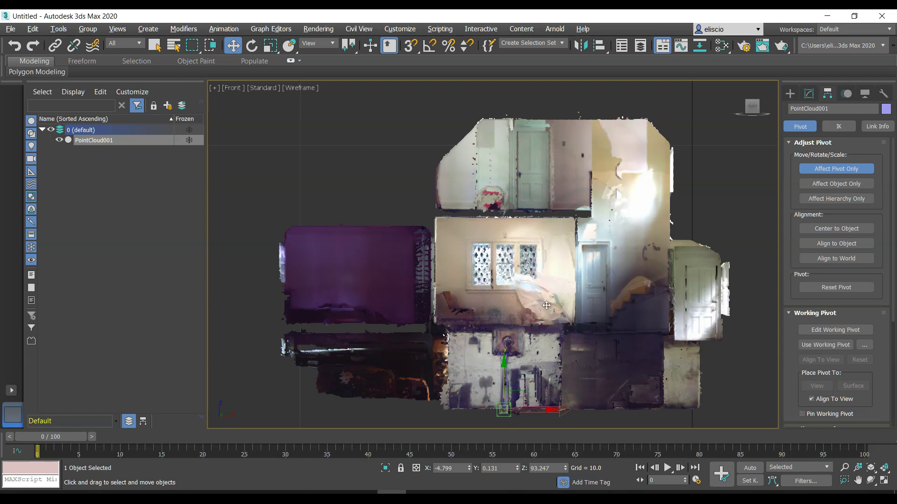
{"action": "left_click", "coordinate": [833, 169]}
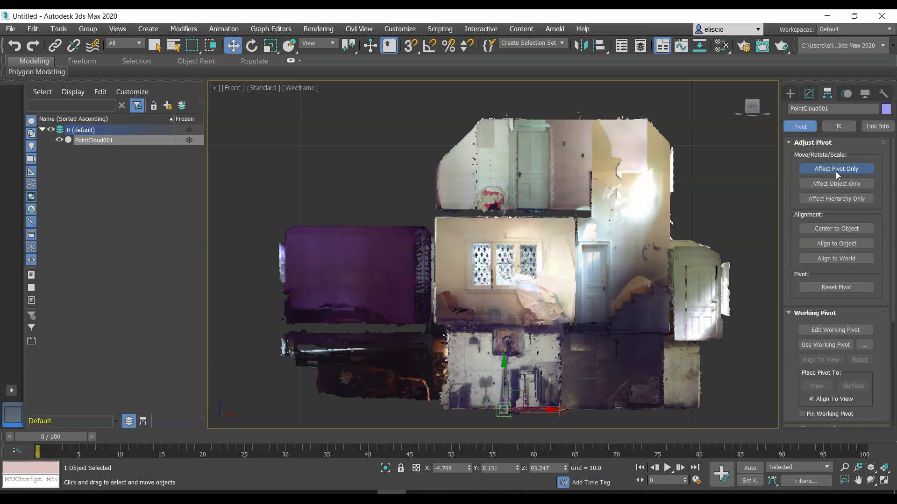
Step: Place the house on the ground grid by setting the point cloud's Z position to 0, and inspect it in perspective
{"action": "left_click", "coordinate": [790, 94]}
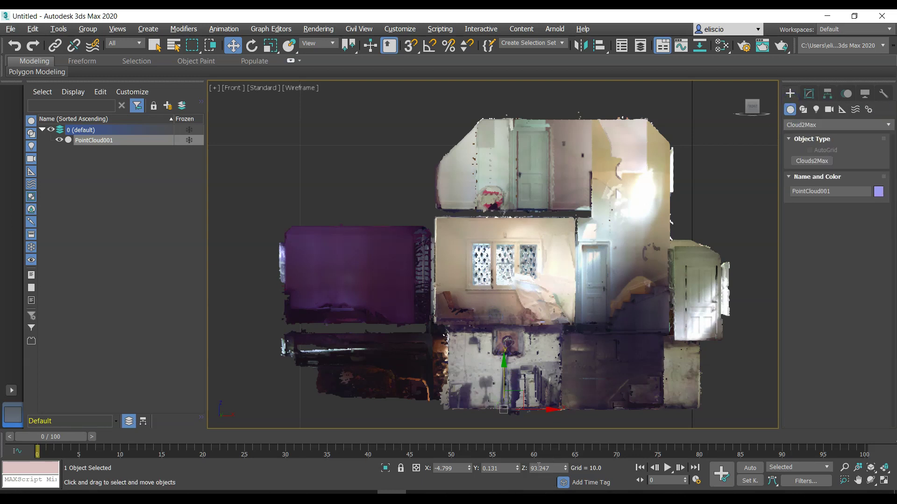
{"action": "double_click", "coordinate": [555, 468]}
{"action": "type", "text": "0"}
{"action": "key", "text": "Return"}
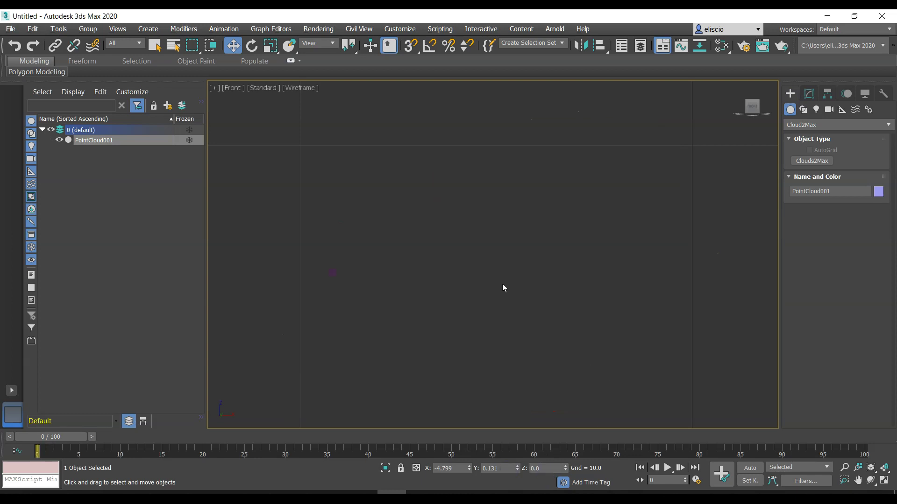
{"action": "key", "text": "z"}
{"action": "scroll", "coordinate": [503, 283], "scroll_direction": "down", "scroll_amount": 4}
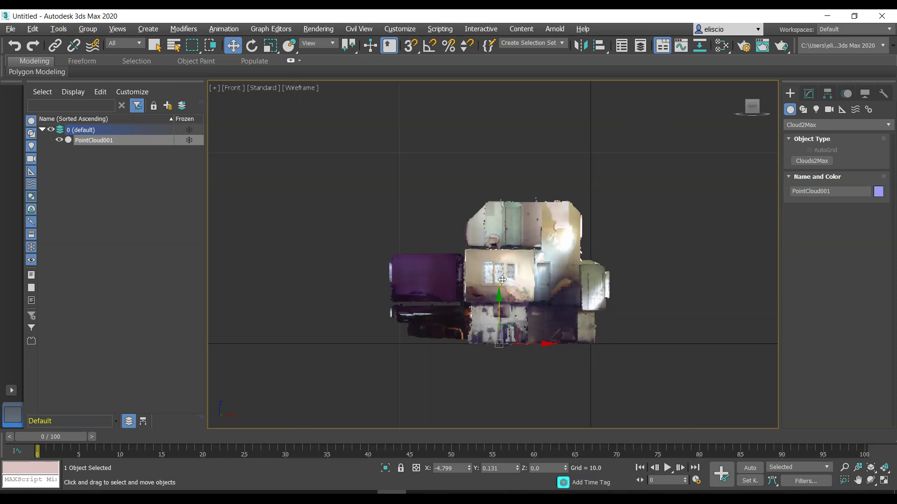
{"action": "key", "text": "p"}
{"action": "mouse_move", "coordinate": [502, 280]}
{"action": "middle_mouse_down", "text": "alt"}
{"action": "mouse_move", "coordinate": [573, 354]}
{"action": "mouse_move", "coordinate": [699, 298]}
{"action": "middle_mouse_up", "text": "alt"}
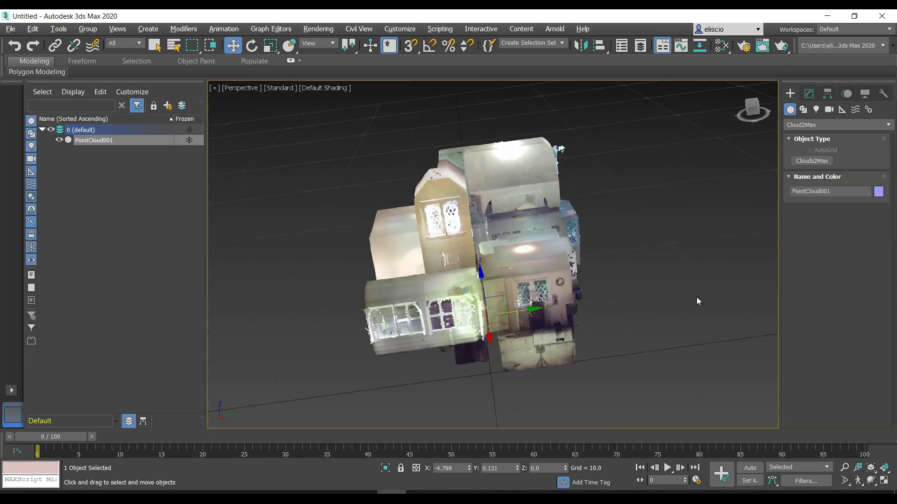
{"action": "scroll", "coordinate": [696, 297], "scroll_direction": "down", "scroll_amount": 2}
{"action": "scroll", "coordinate": [696, 297], "scroll_direction": "up", "scroll_amount": 5}
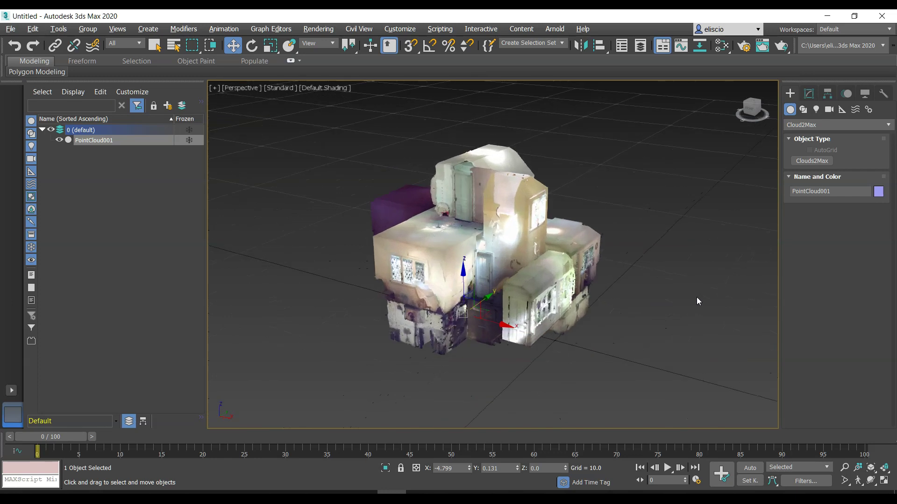
{"action": "scroll", "coordinate": [697, 298], "scroll_direction": "up", "scroll_amount": 2}
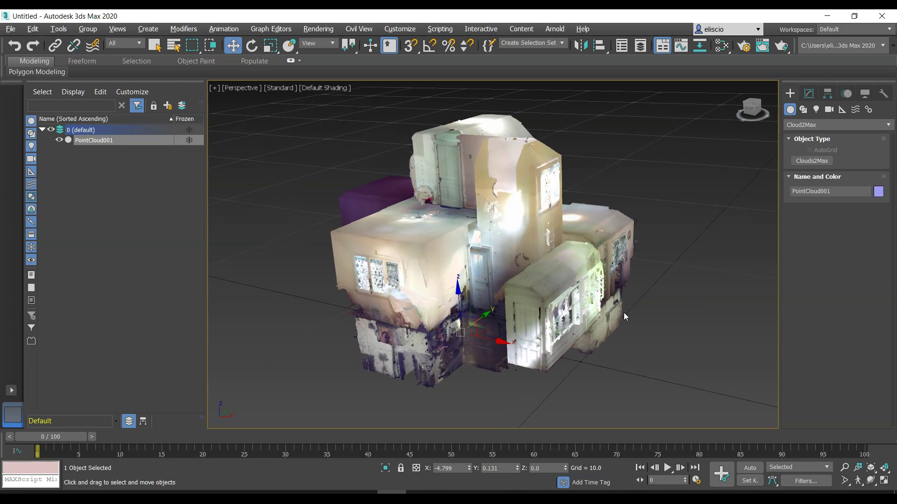
Step: Rename the point cloud object as Crime House
{"action": "left_click", "coordinate": [107, 141]}
{"action": "left_click", "coordinate": [108, 140]}
{"action": "left_click_drag", "start_coordinate": [113, 140], "coordinate": [68, 146]}
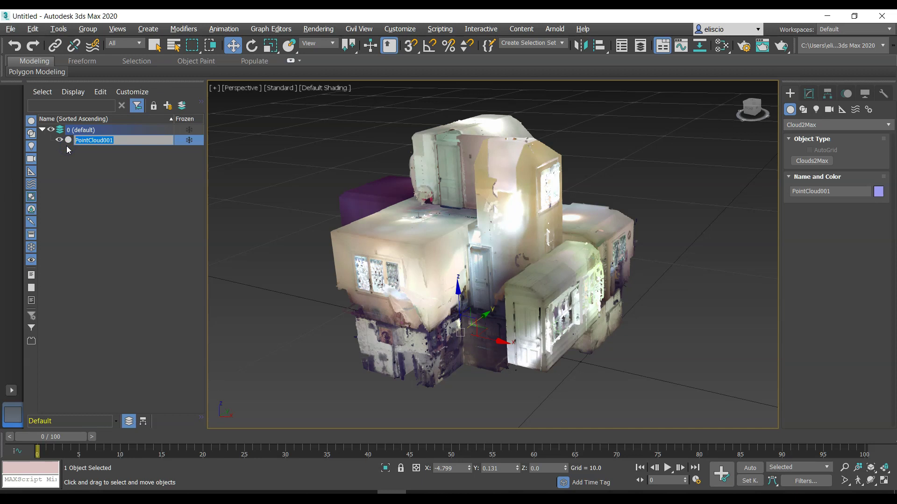
{"action": "type", "text": "Crime House"}
{"action": "key", "text": "Return"}
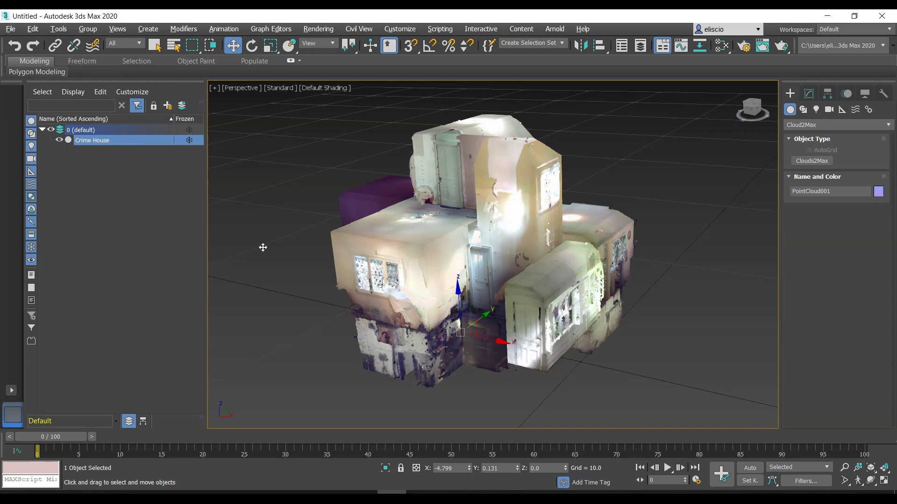
{"action": "middle_click_drag", "start_coordinate": [344, 238], "coordinate": [343, 243], "text": "alt"}
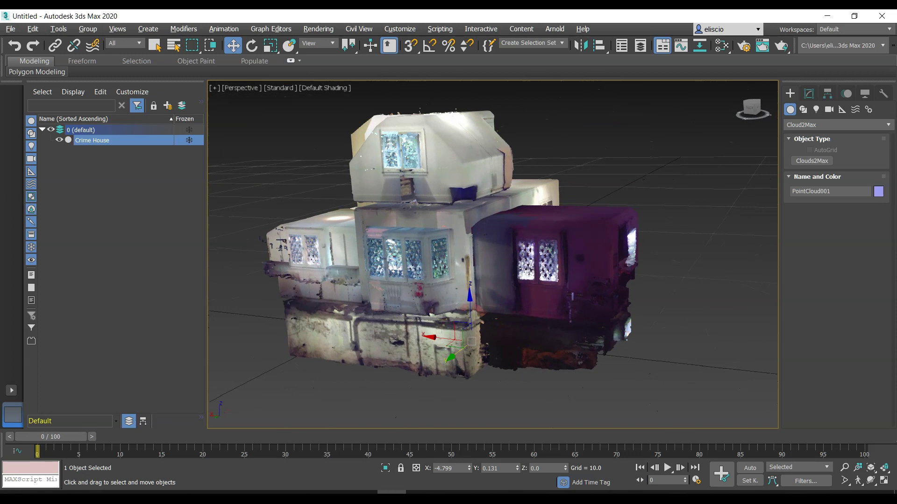